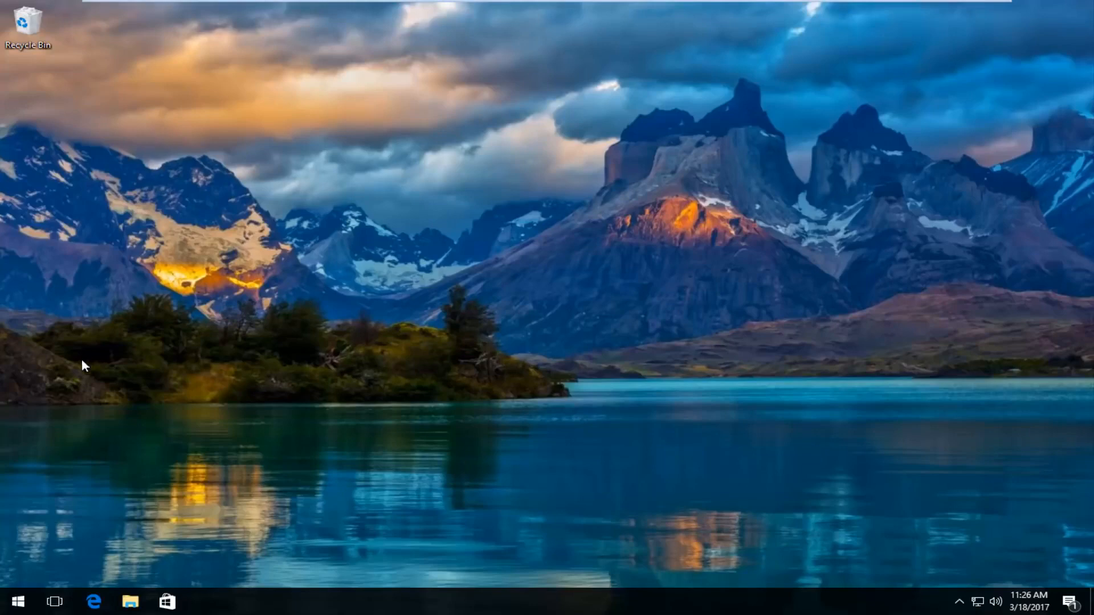
Step: Launch the Settings app from a Start menu search for 'settings'
click(15, 604)
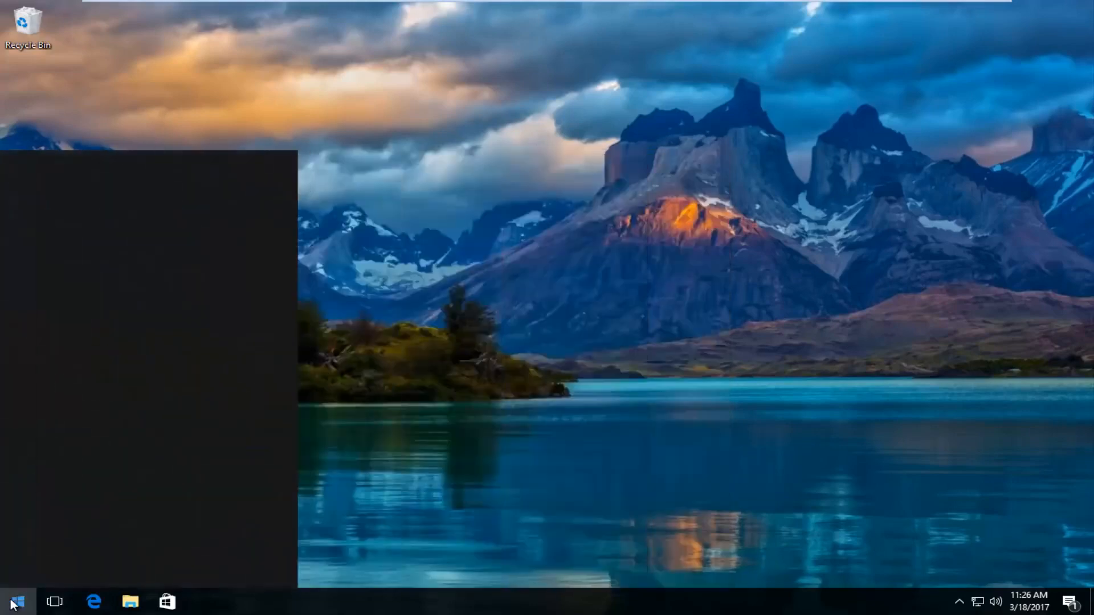
text(settings)
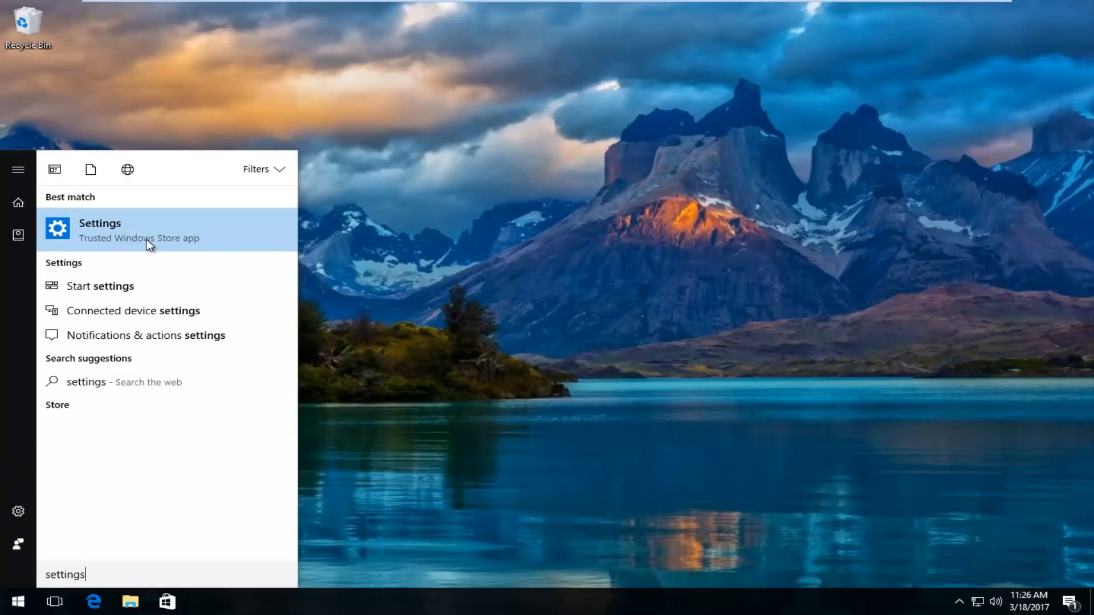
click(98, 228)
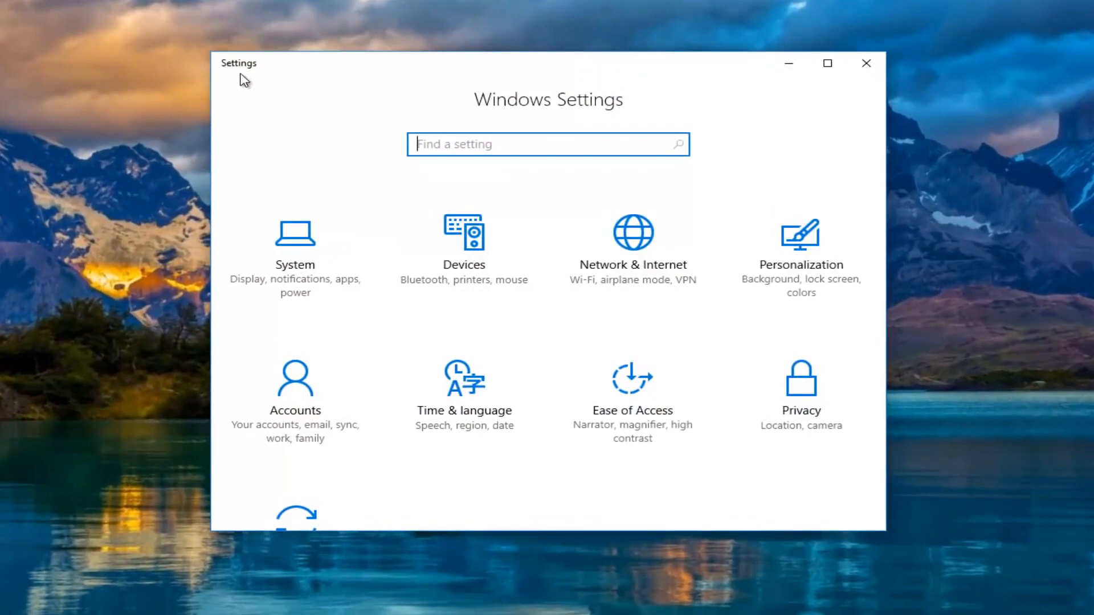
Step: Go to System > Display, identify the screens and run display detection twice
click(309, 254)
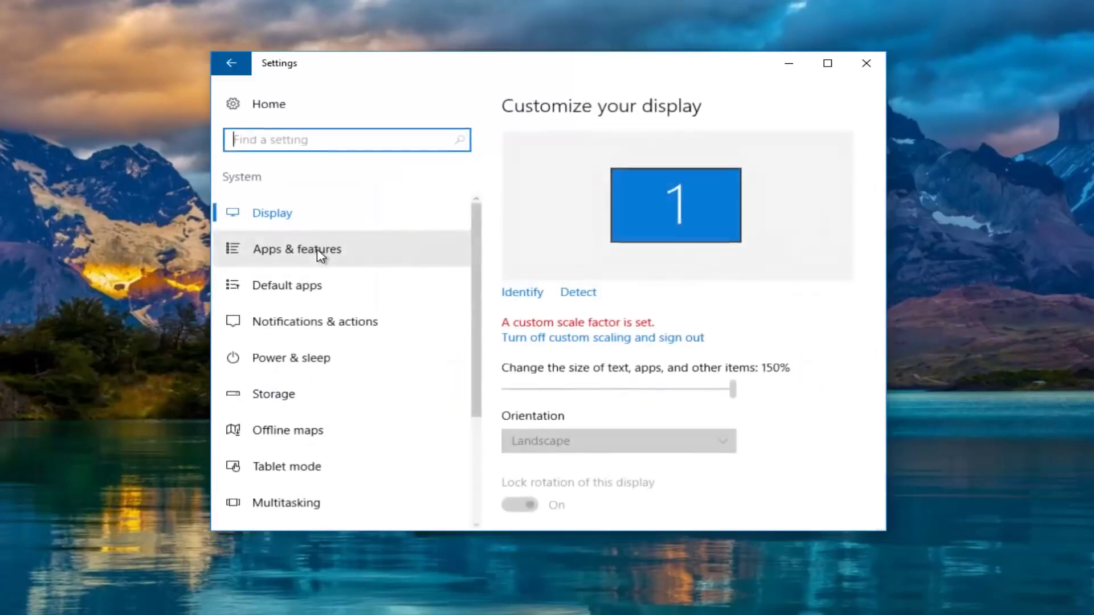
click(261, 215)
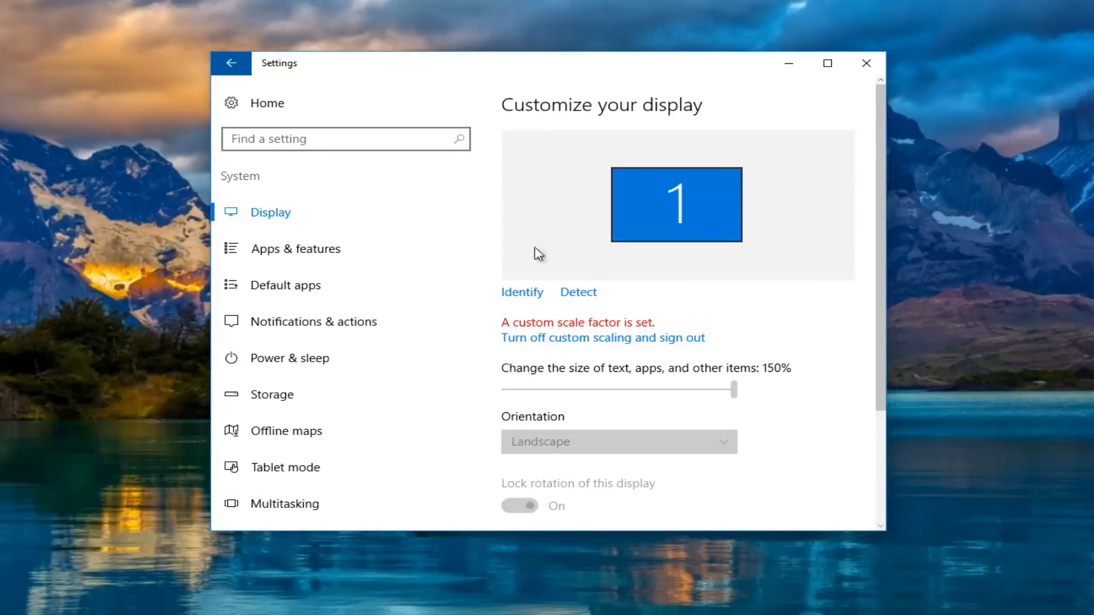
click(516, 295)
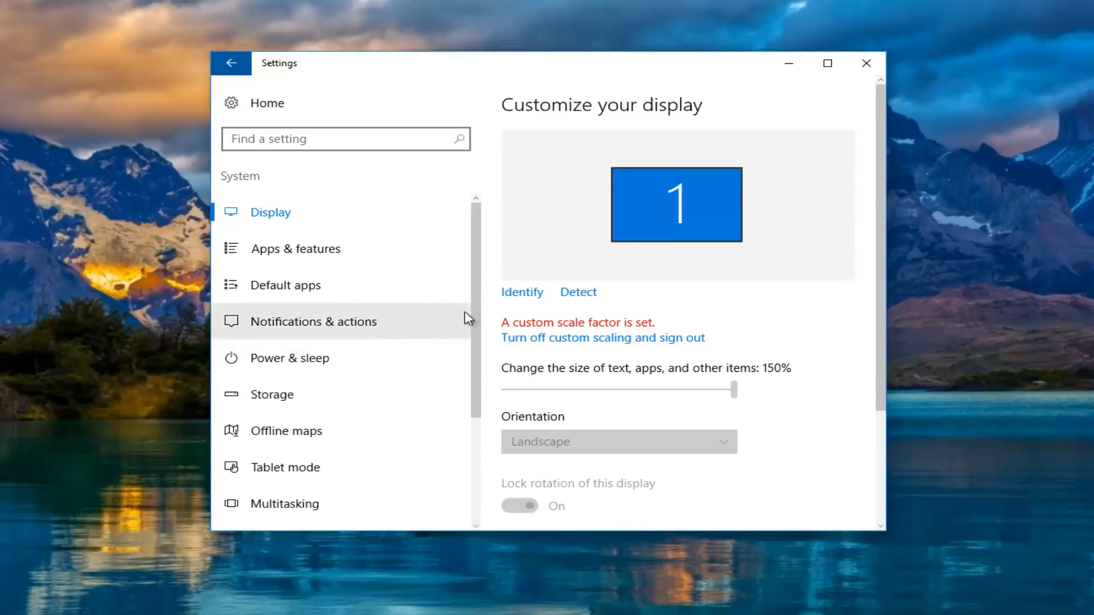
click(578, 293)
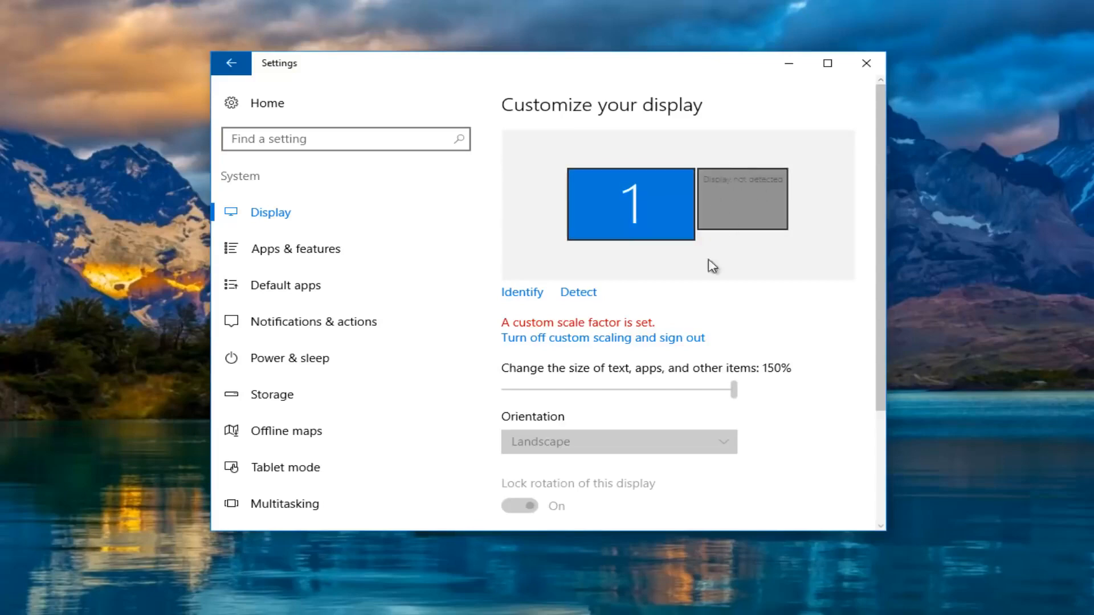
click(578, 293)
Step: Select the undetected second display beside display 1, then close Settings
click(723, 202)
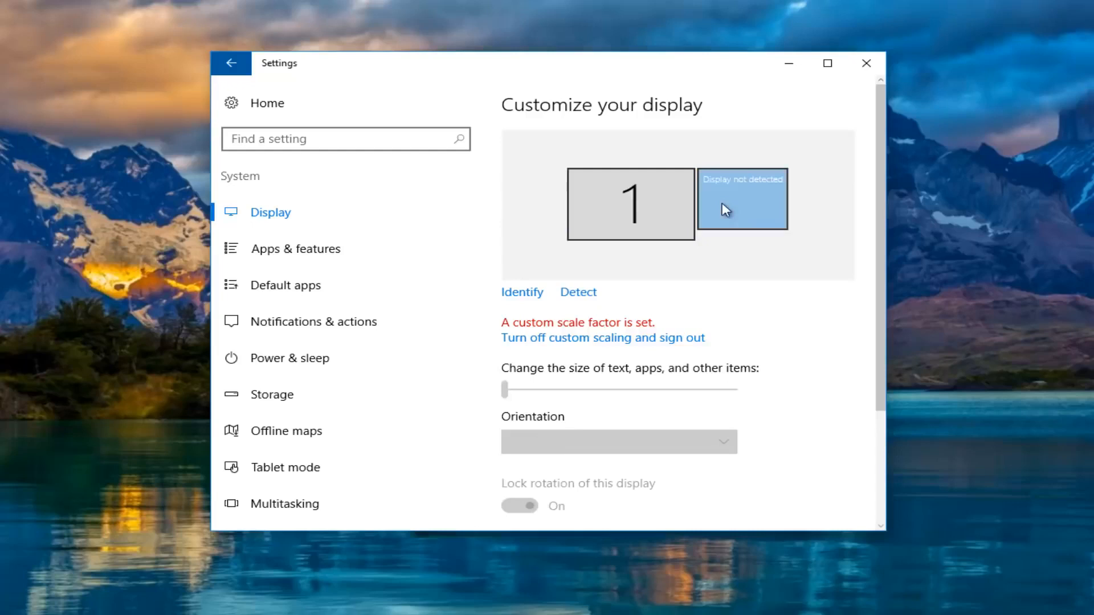
click(644, 212)
click(723, 207)
scroll(593, 216, down, 2)
scroll(642, 205, up, 2)
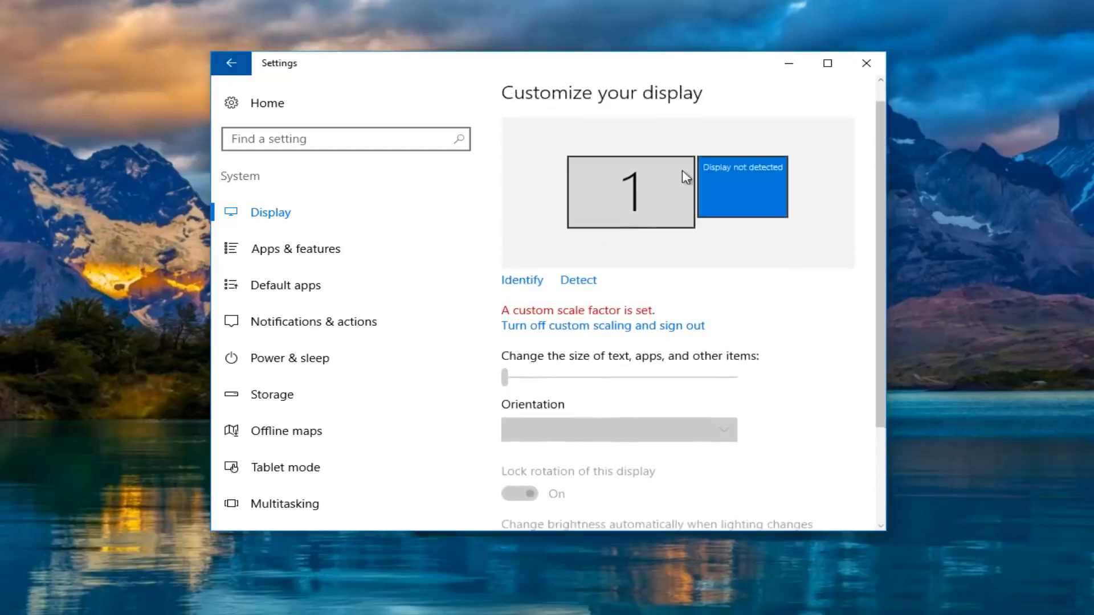
click(866, 64)
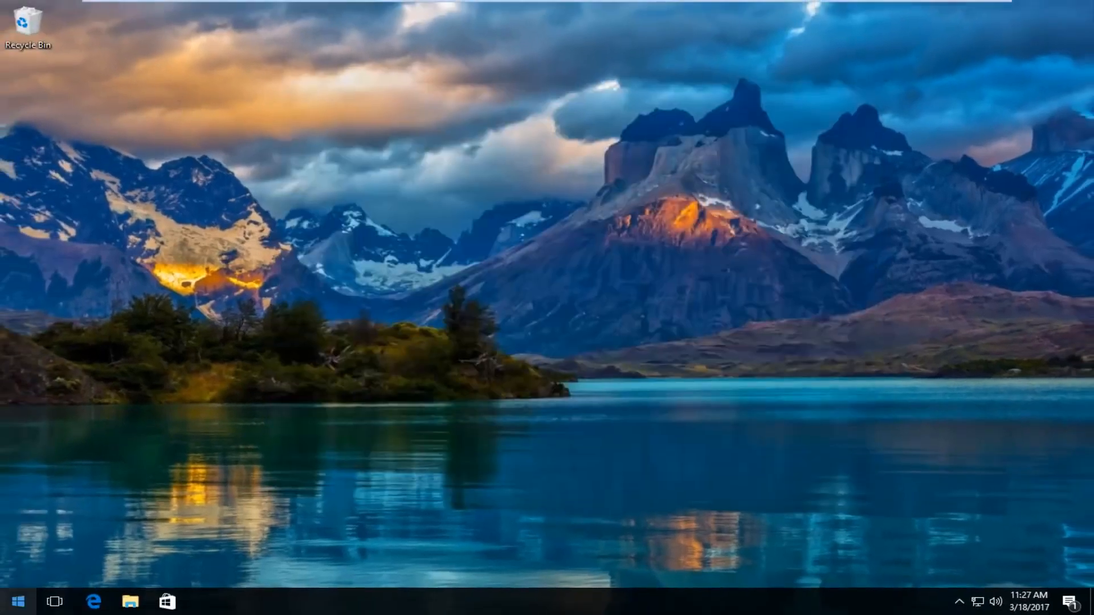
Step: Launch Device Manager from a Start menu search for 'device manager'
click(18, 602)
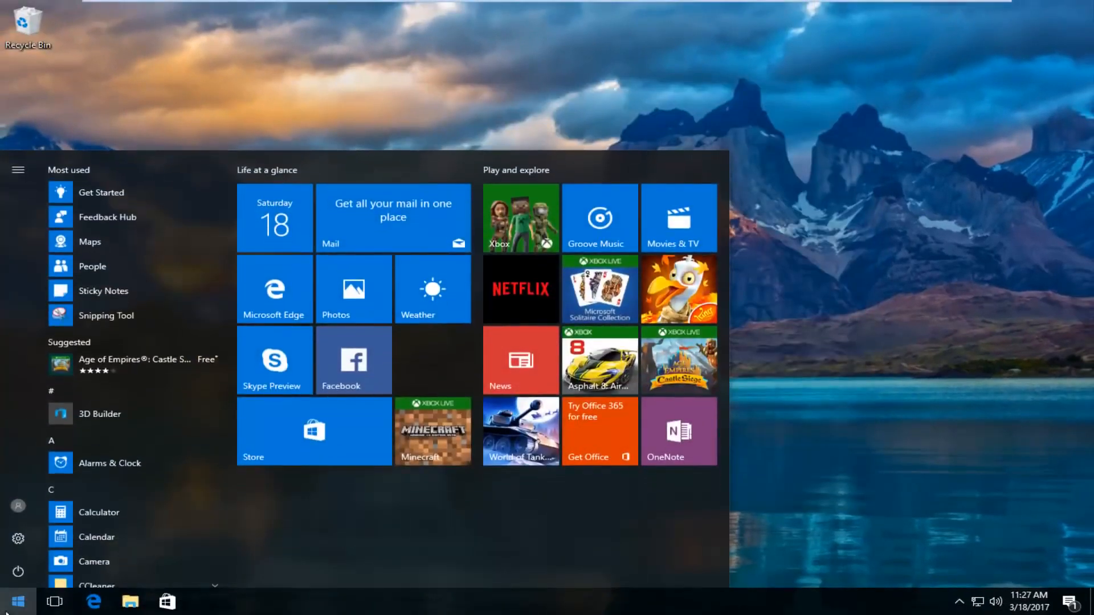
text(device manager)
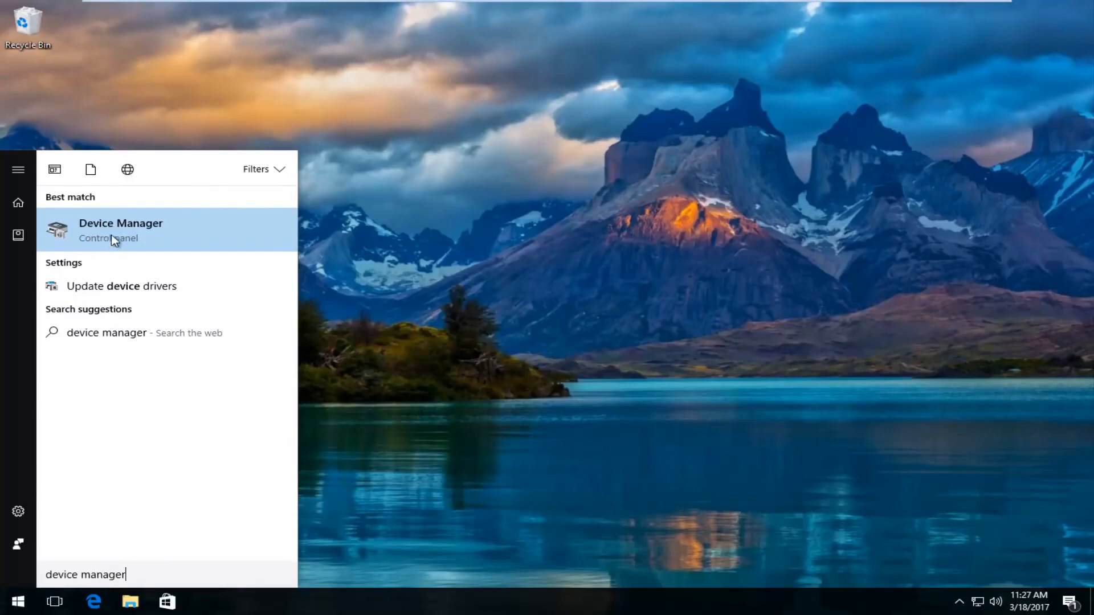
click(97, 229)
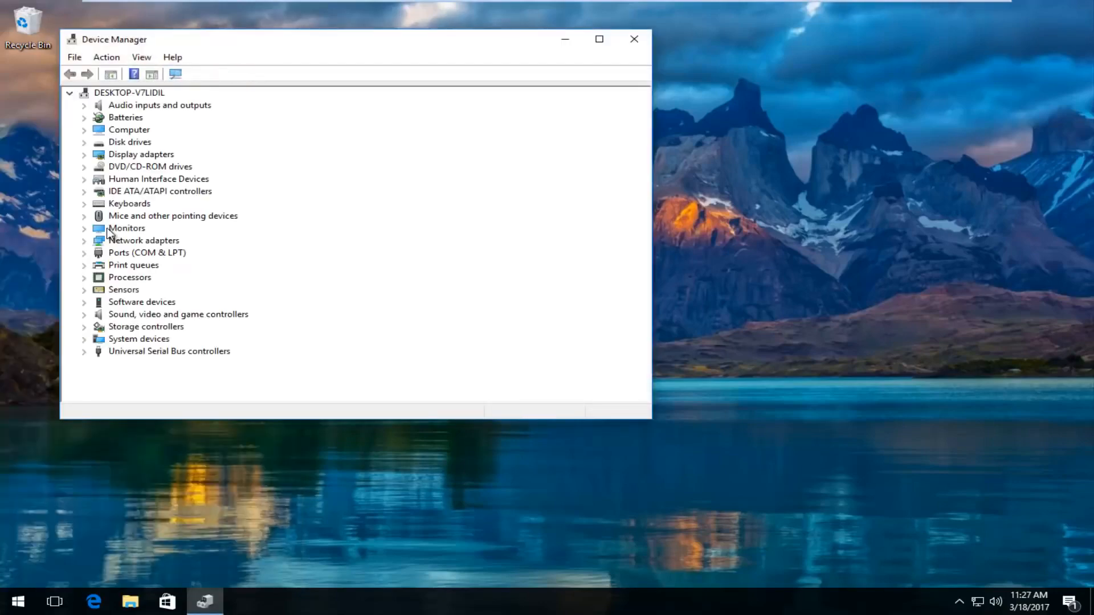
Step: Start Update Driver Software for the VMware SVGA 3D adapter under Display adapters
drag(358, 41, 564, 58)
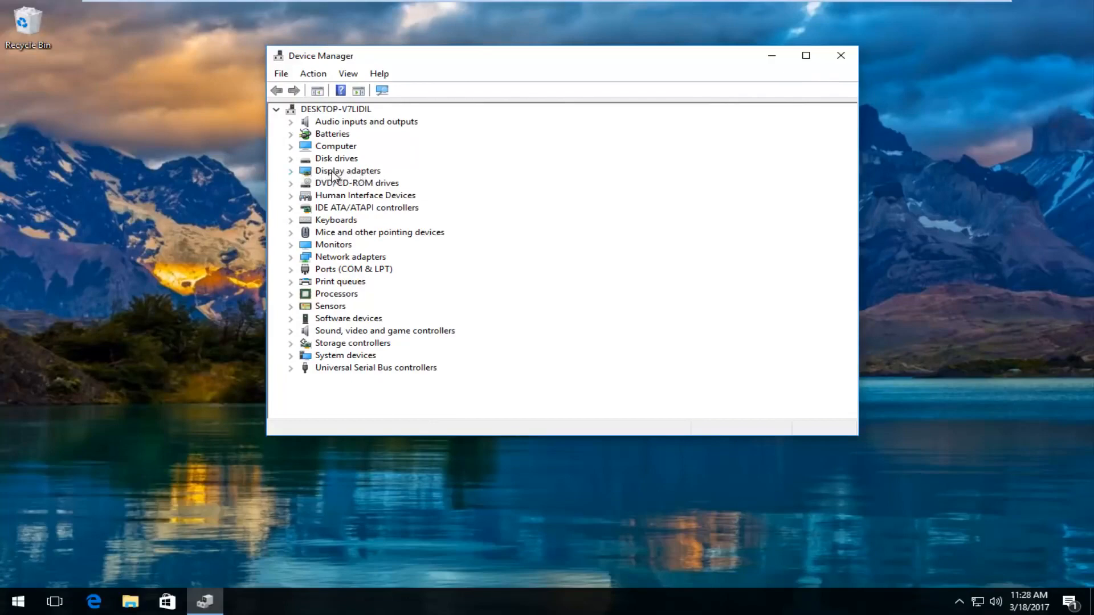
click(290, 172)
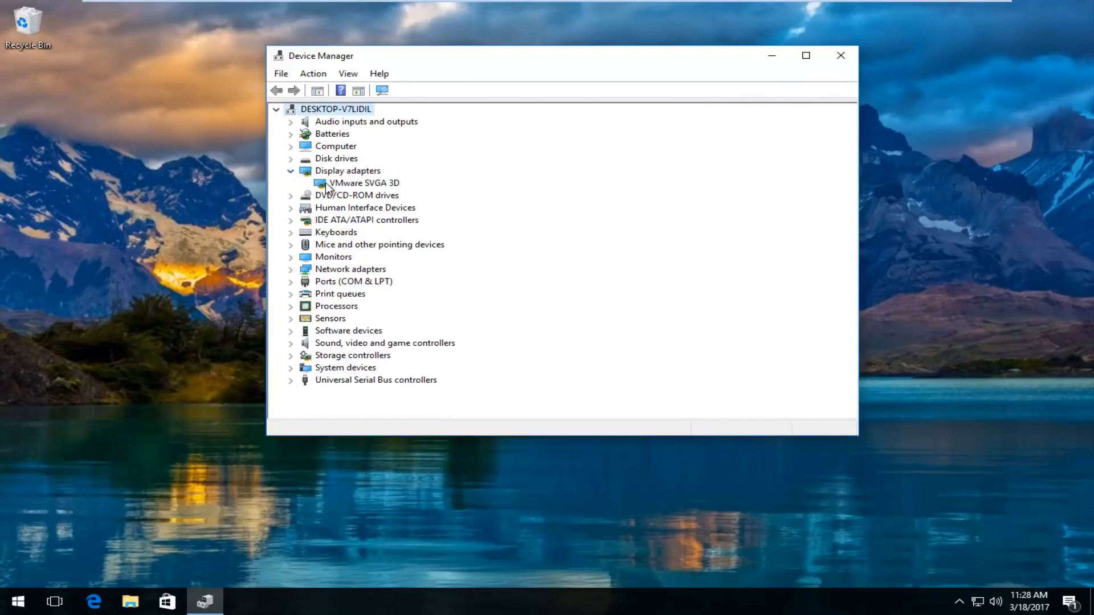
click(359, 184)
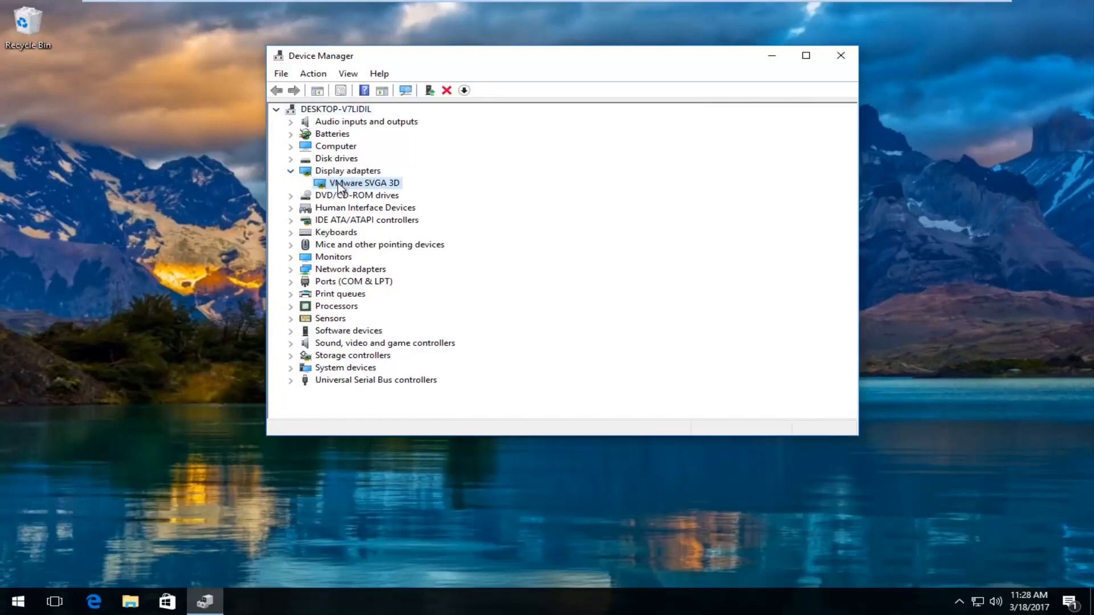
right_click(344, 187)
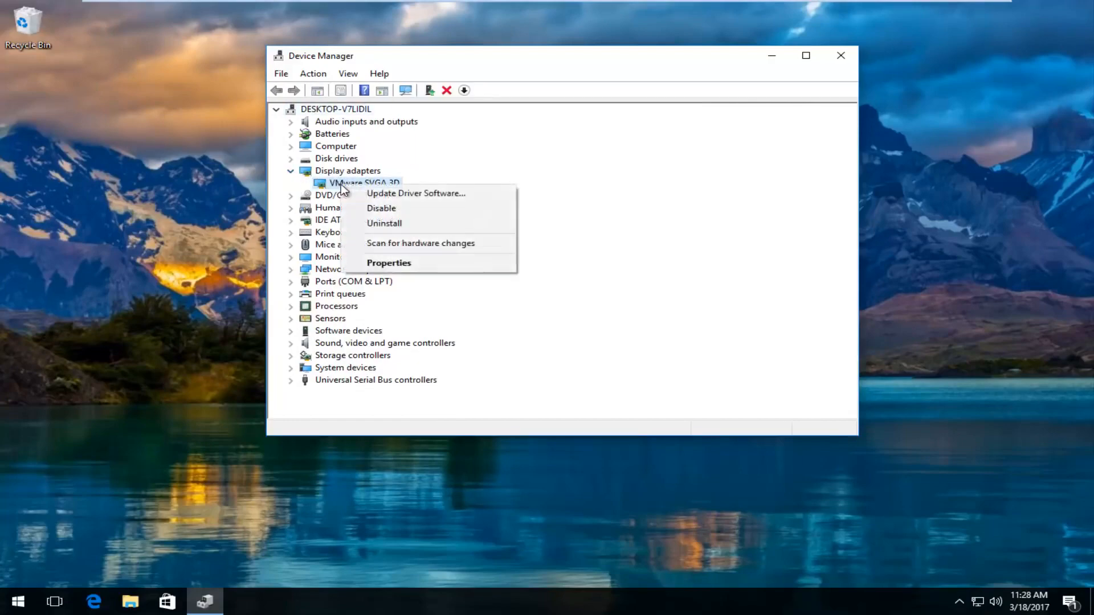
click(402, 197)
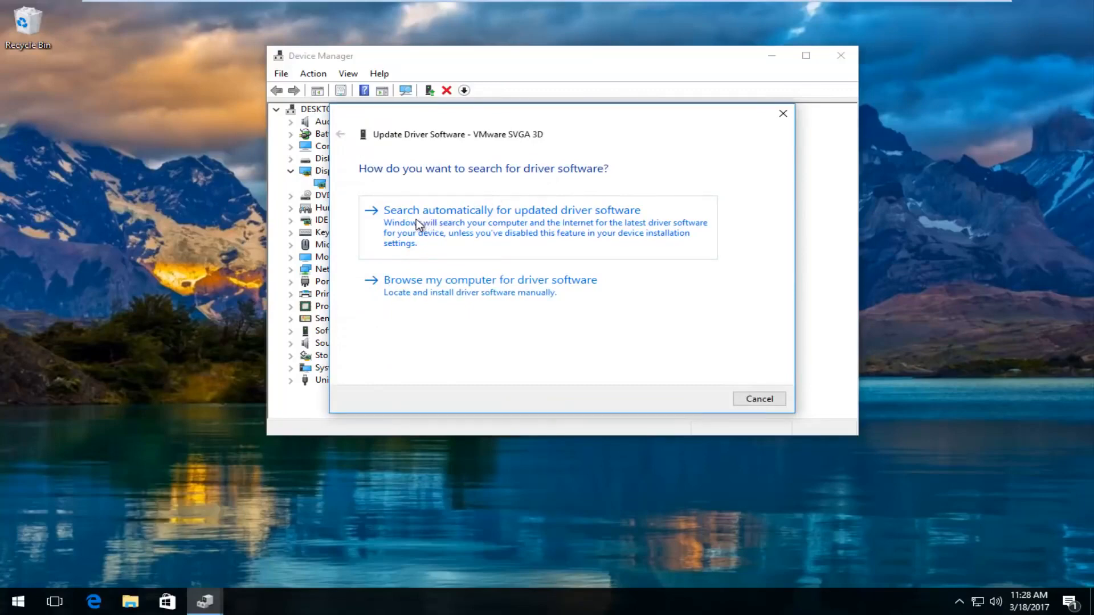
Step: Search automatically for updated drivers, see it is already current, and dismiss the wizard
click(503, 224)
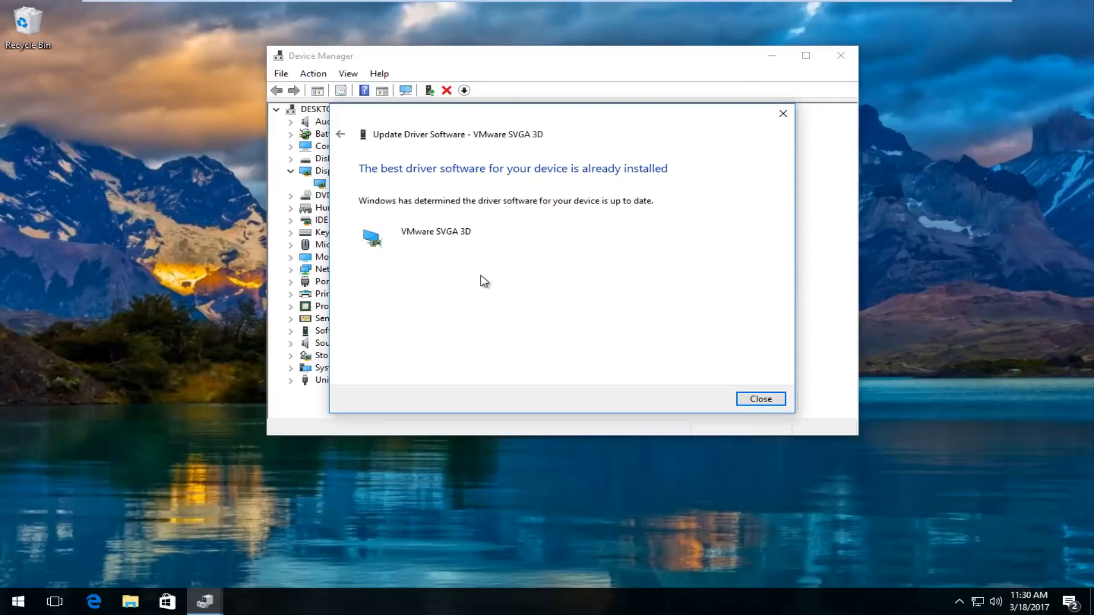
click(339, 134)
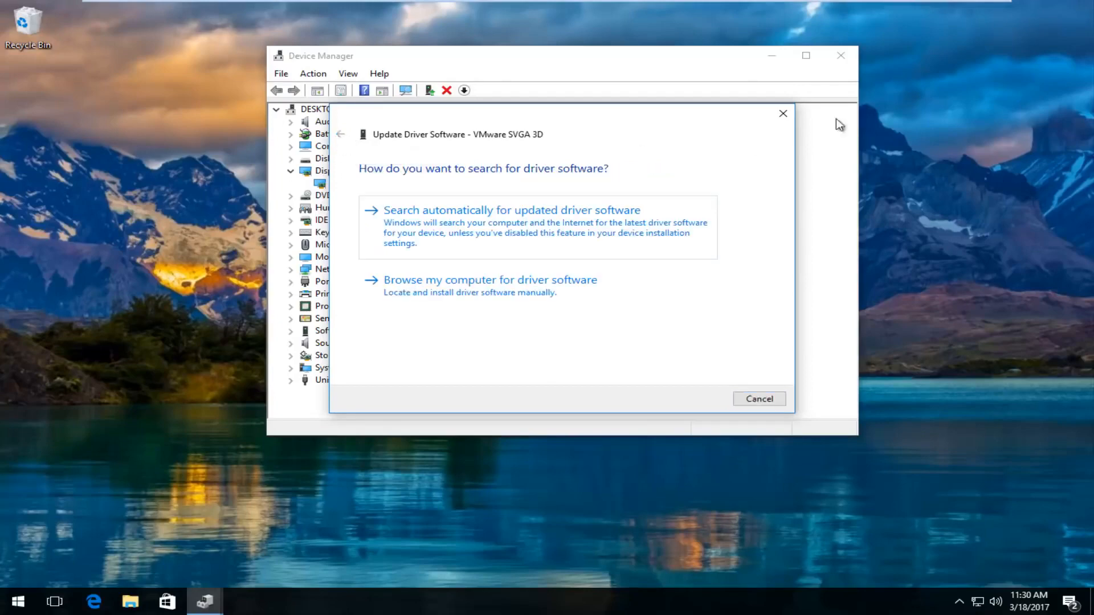
click(783, 114)
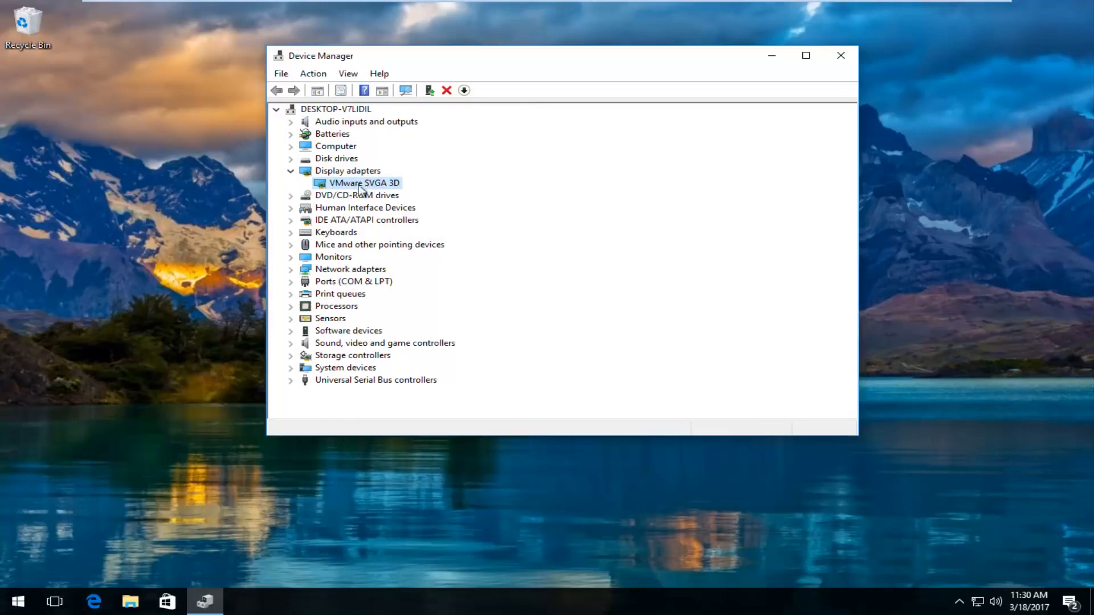
Step: View the VMware SVGA 3D driver provider, date and version in Properties, then close Device Manager
right_click(346, 185)
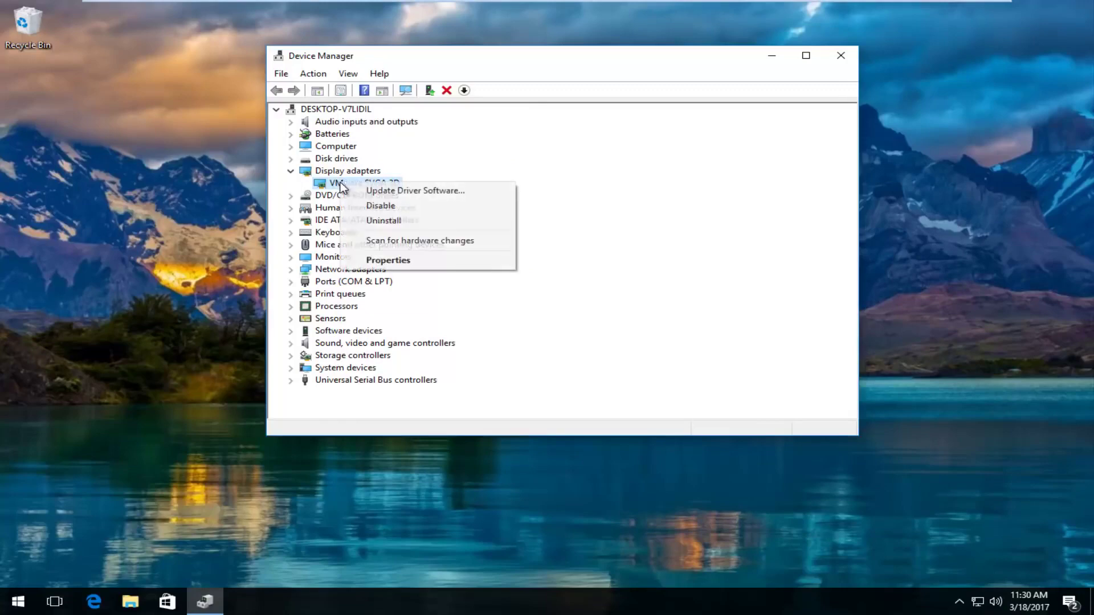
click(379, 262)
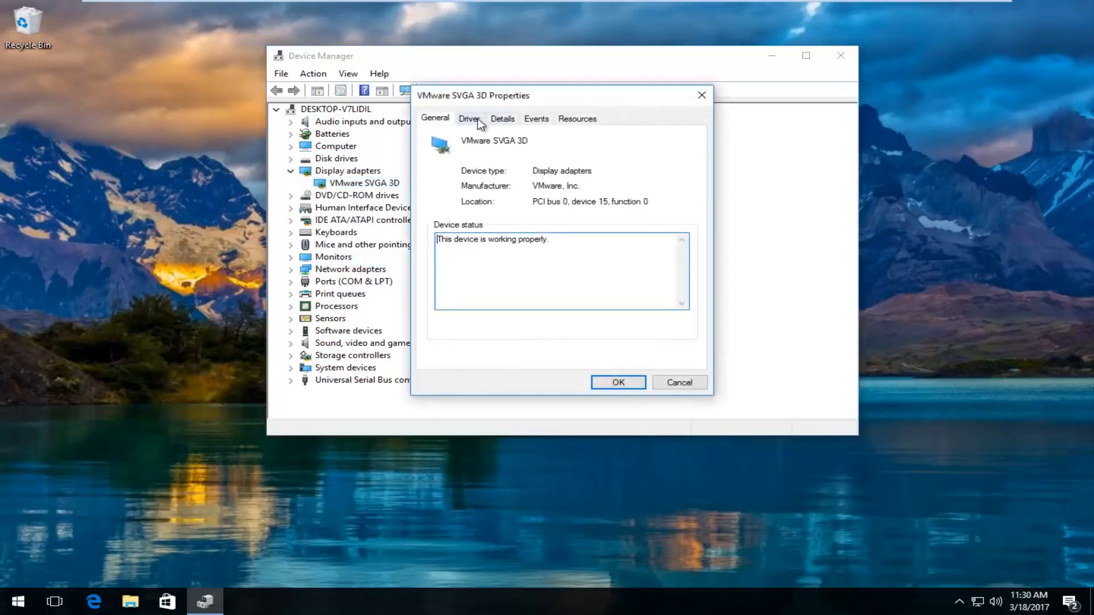
click(469, 120)
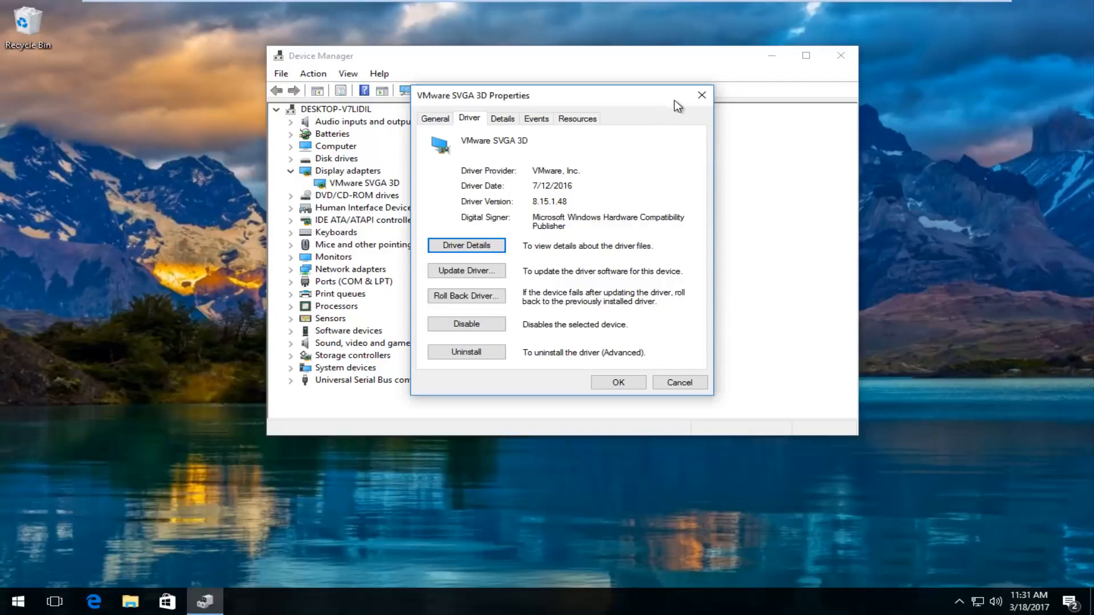
click(702, 95)
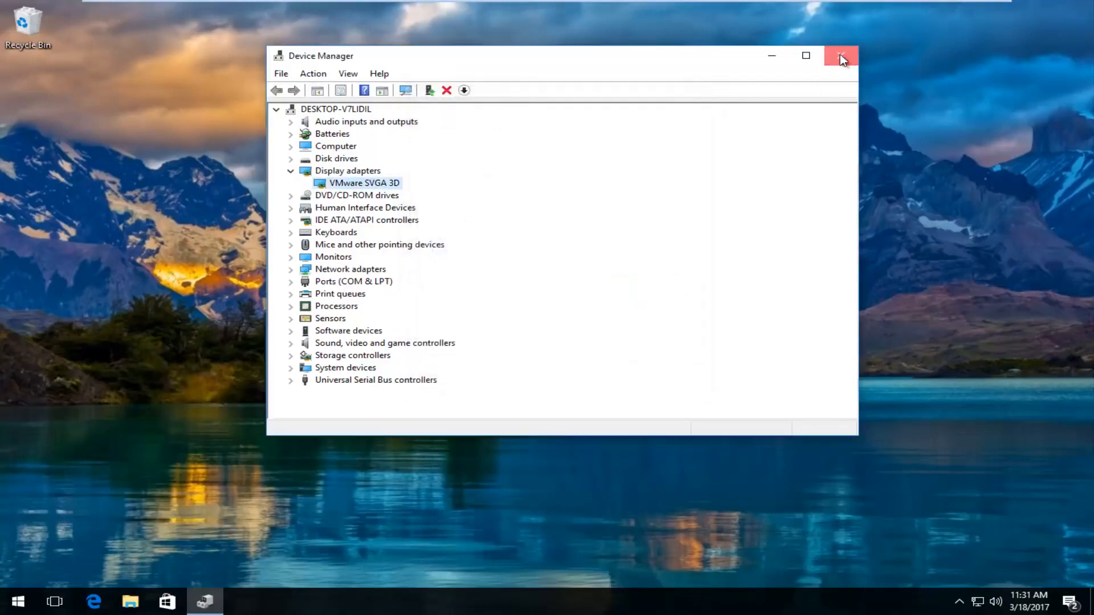
click(843, 57)
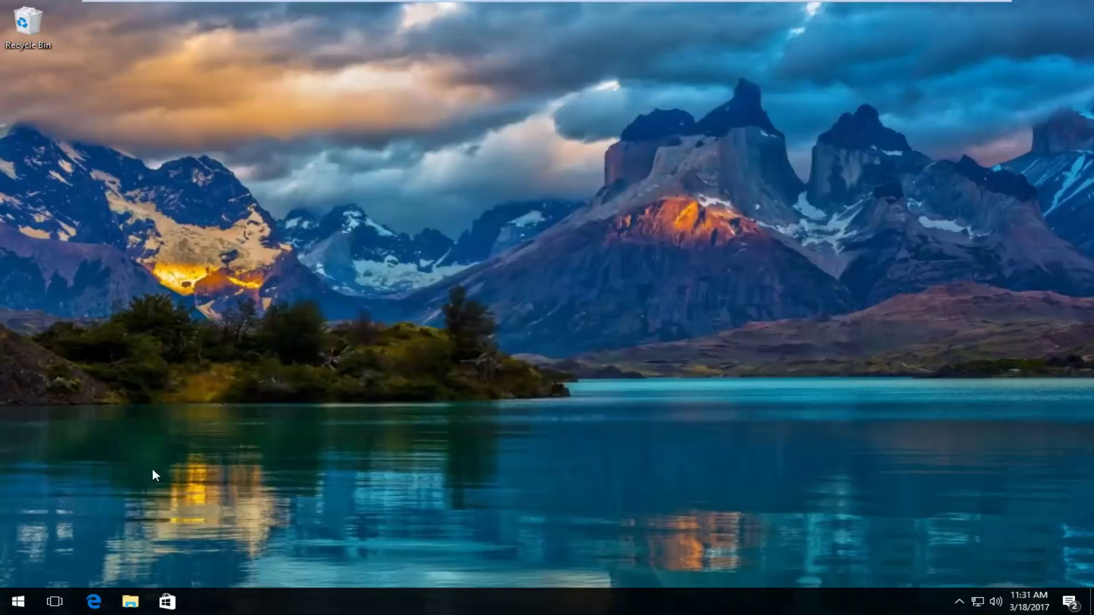
Step: Launch Edge and run a Google search for 'amd driver update'
click(96, 601)
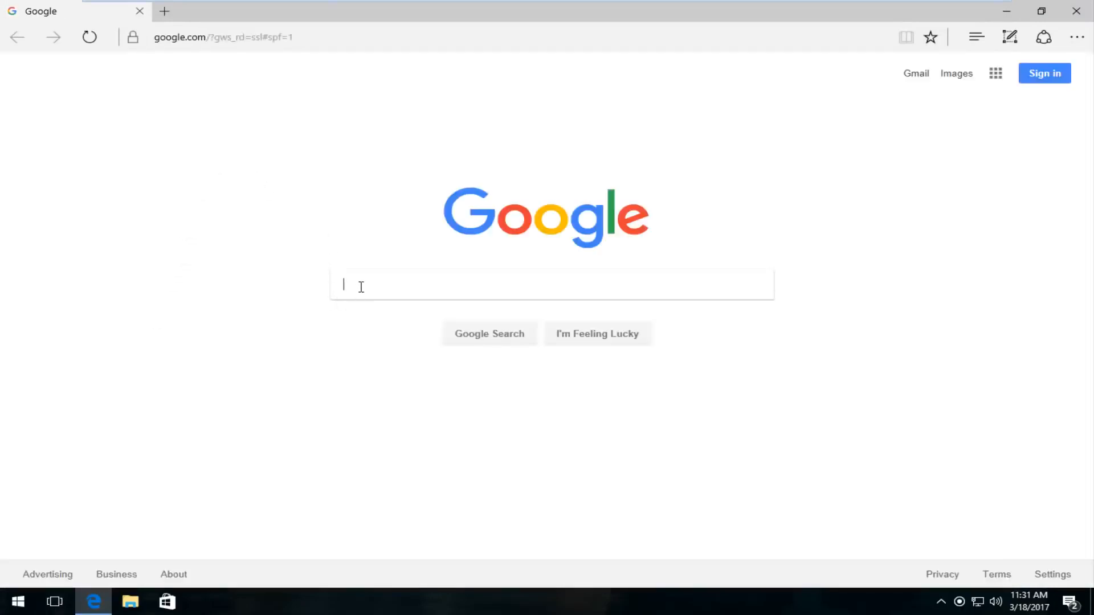
click(361, 286)
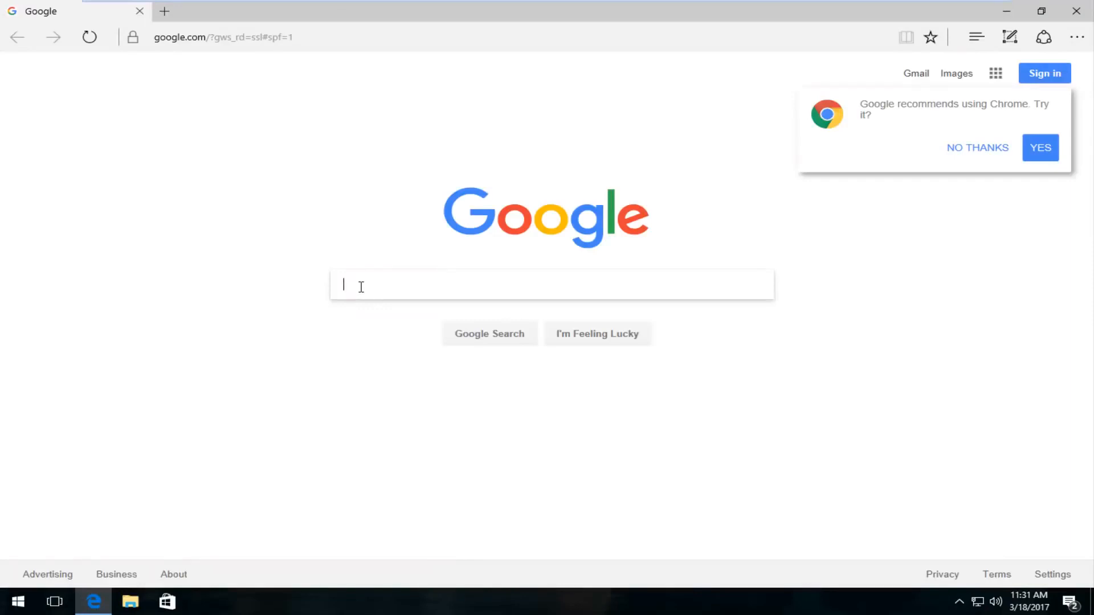
text(amd )
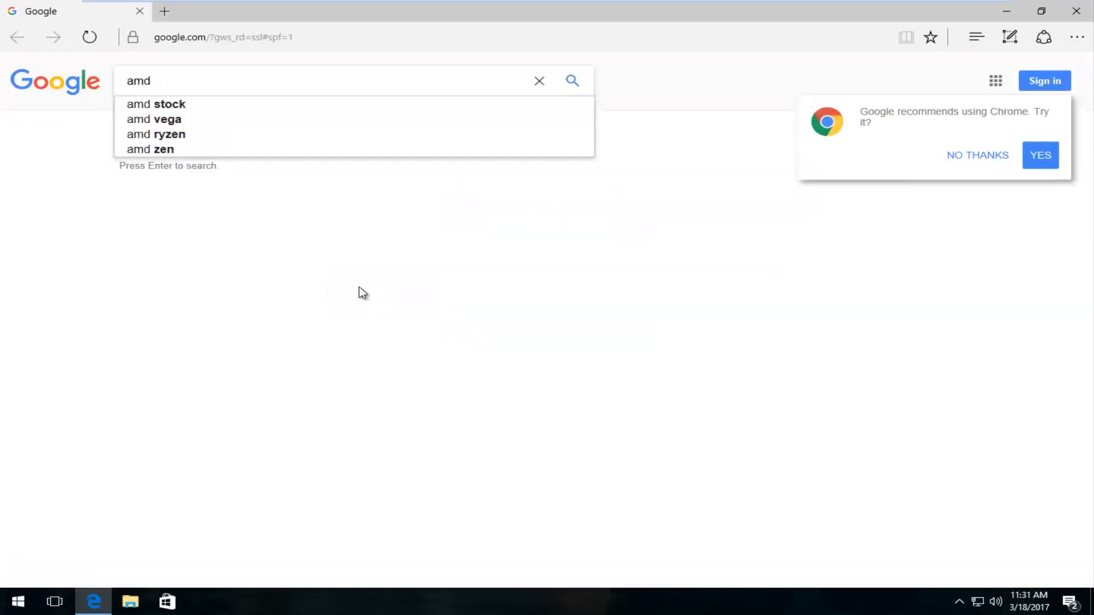
text(dr)
text(iver )
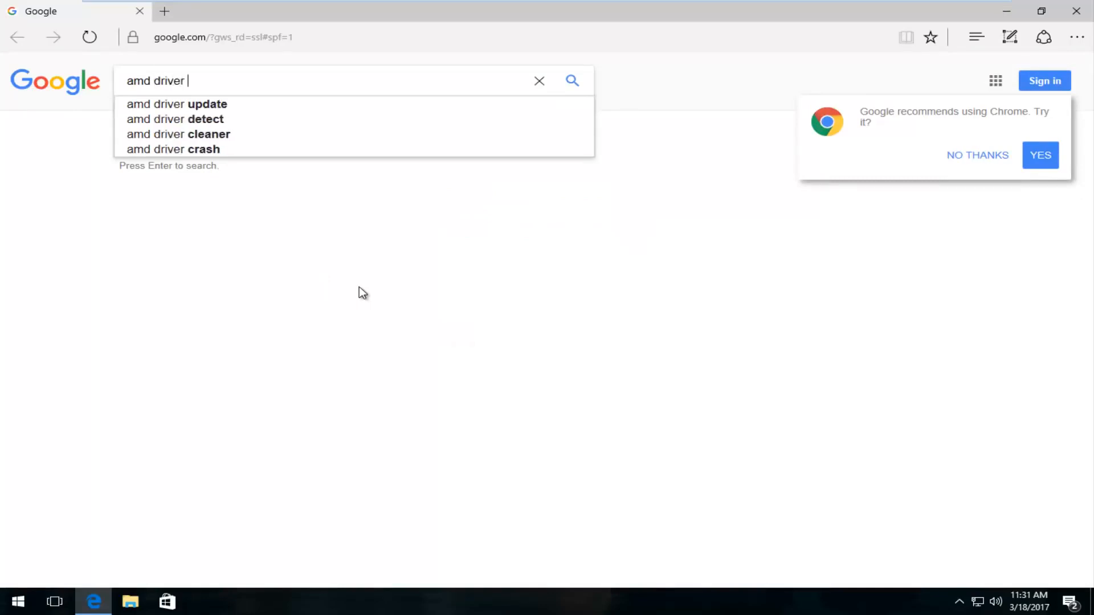
text( u[pd)
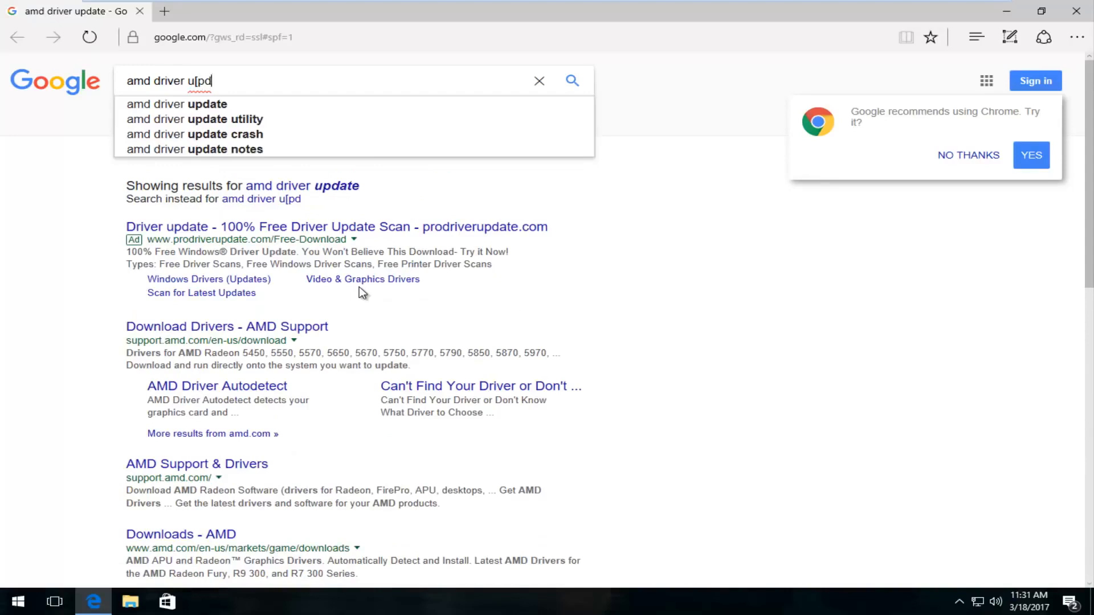
text(ate)
key(Return)
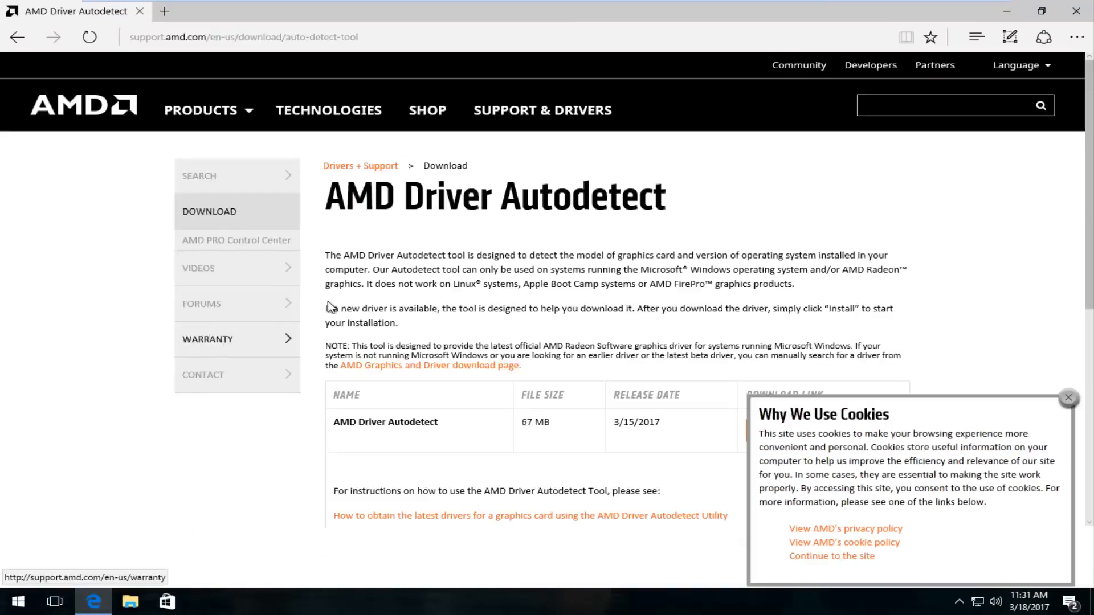
scroll(331, 306, down, 3)
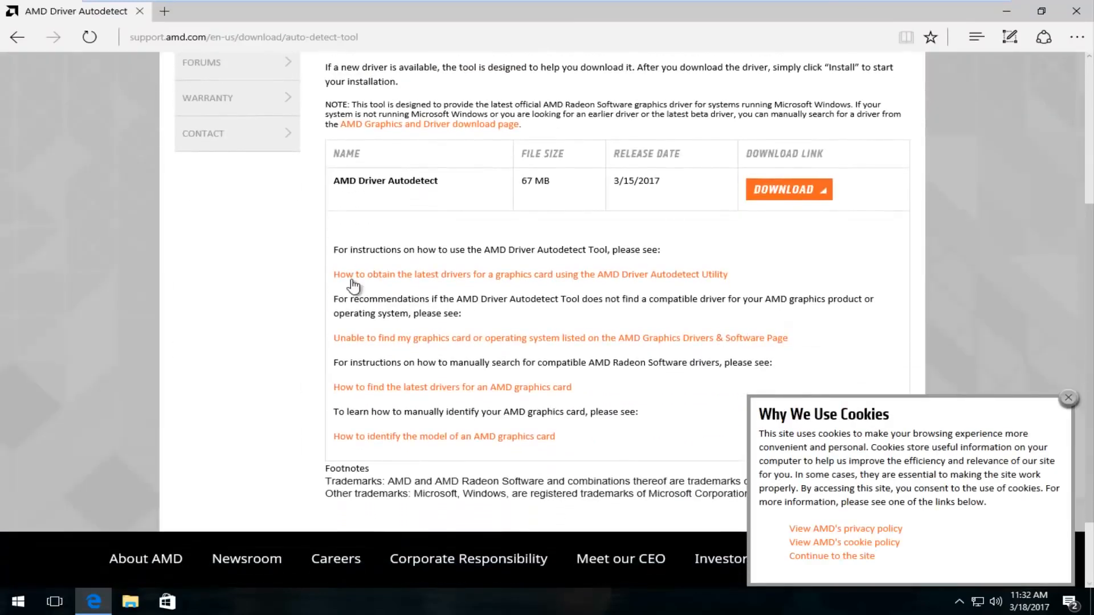
scroll(352, 284, up, 1)
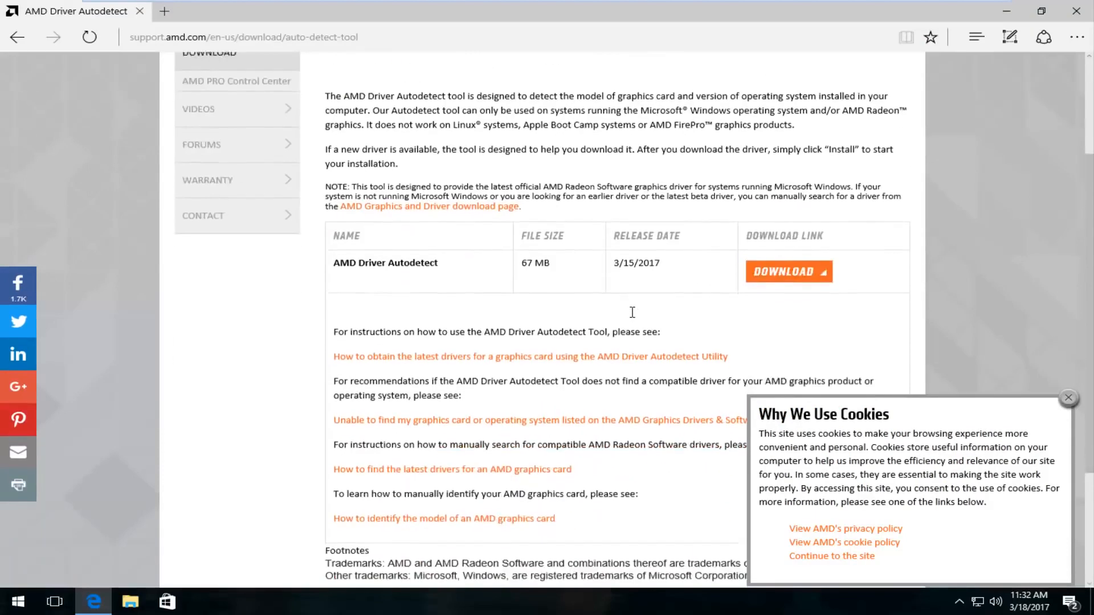
scroll(632, 313, up, 2)
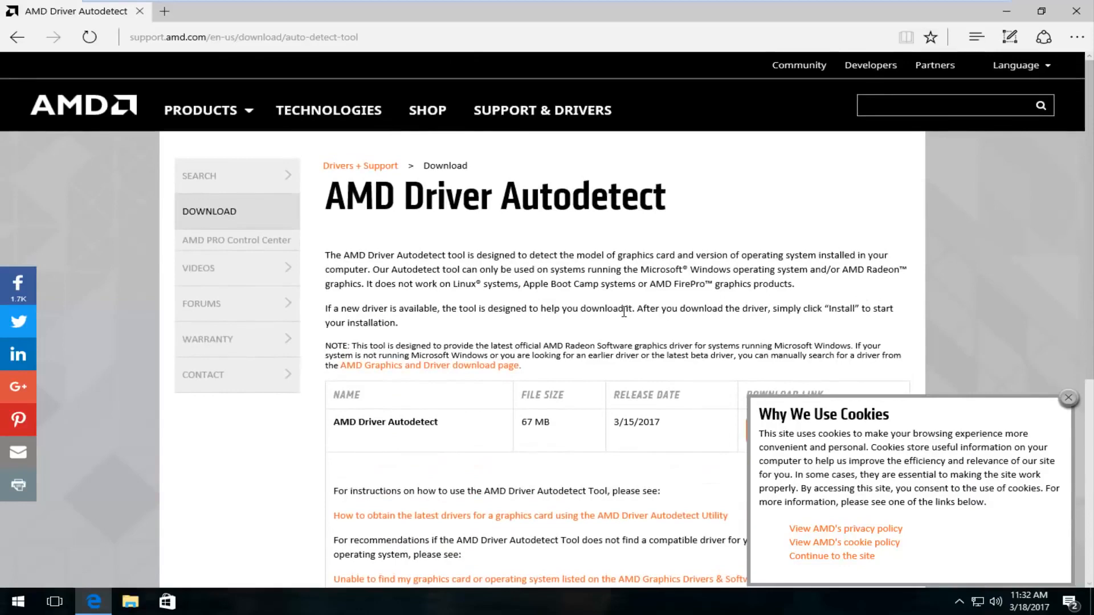
scroll(628, 312, down, 3)
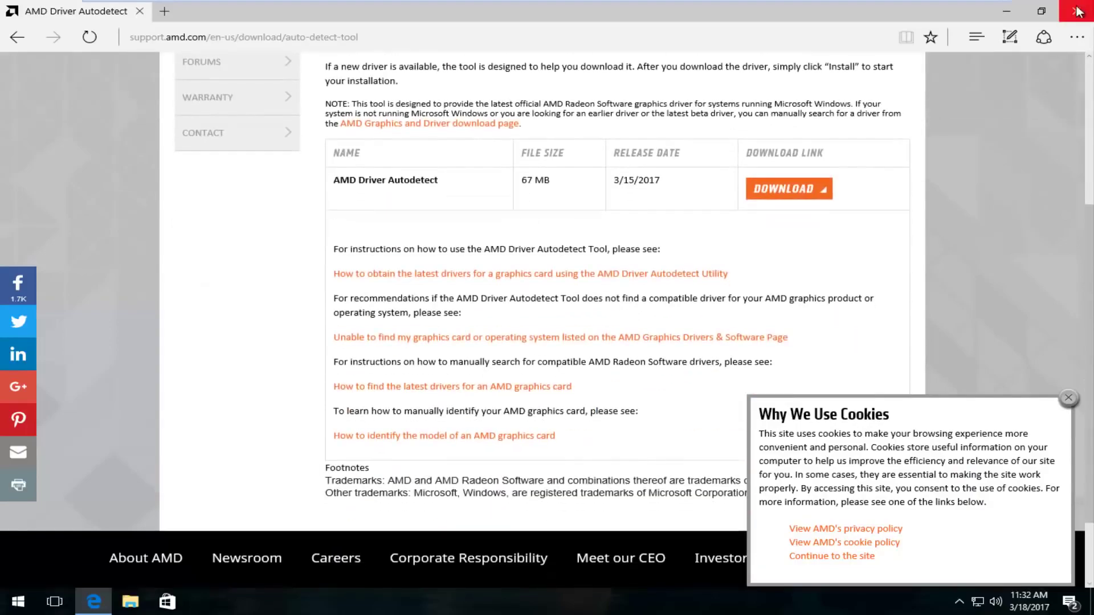
Step: Close Edge after reviewing the AMD Driver Autodetect download page
click(1079, 10)
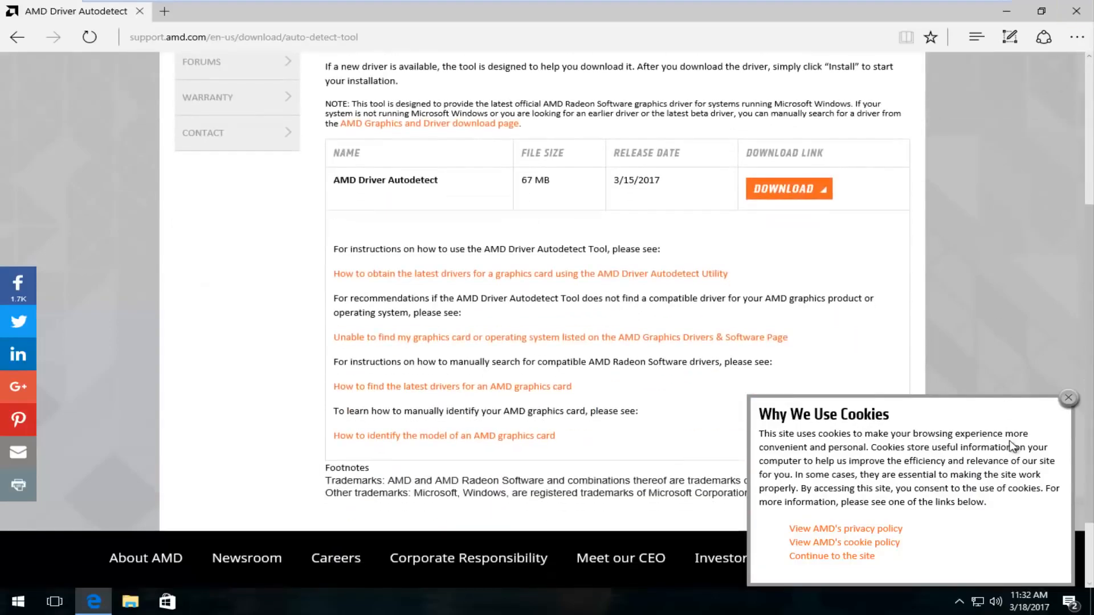